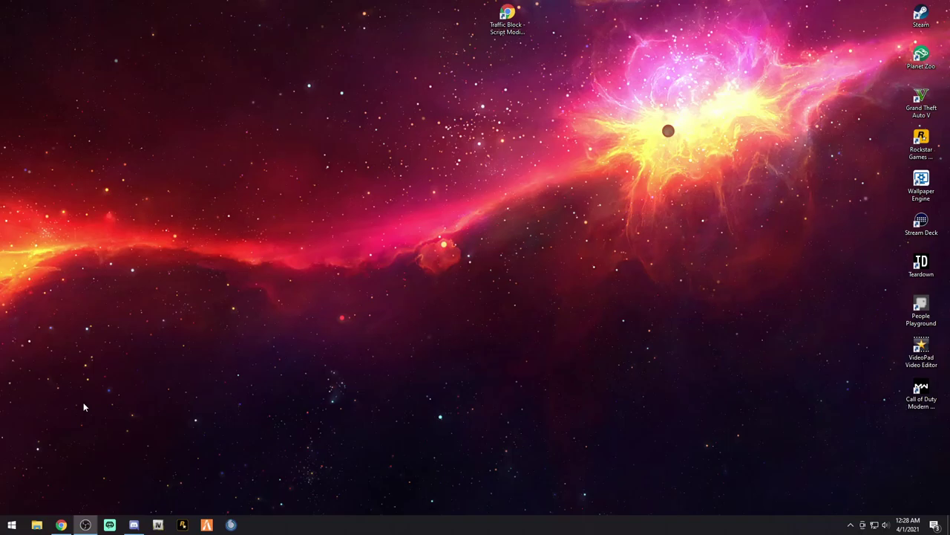
# - In Chrome, review the Traffic Block plugin's details, agree to the download terms and download the main file TrafficBlock_v1.3.zip
pyautogui.click(67, 525)
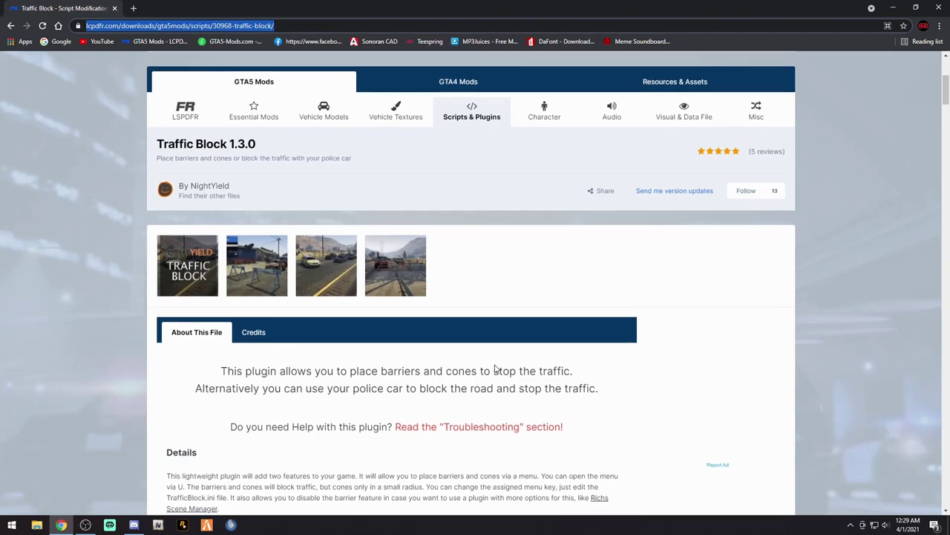
pyautogui.scroll(-3, 494, 368)
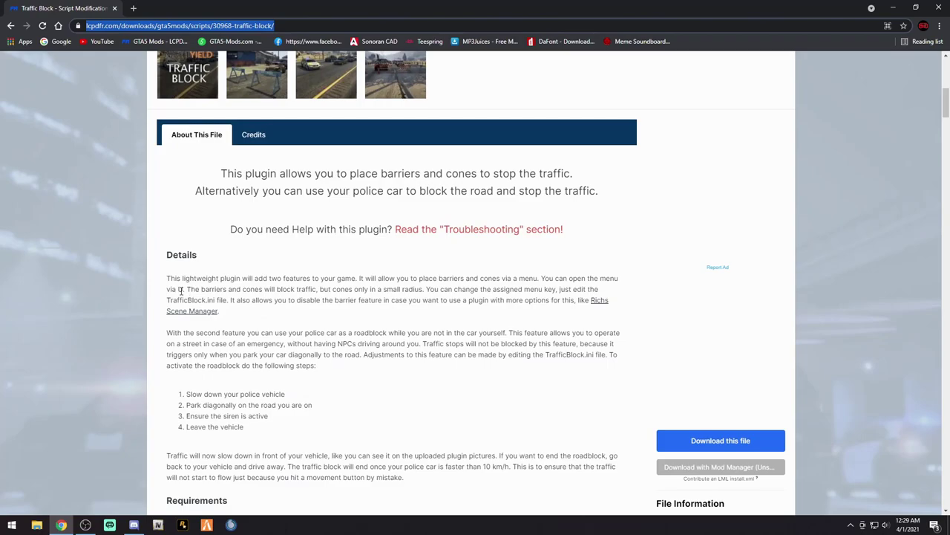
pyautogui.moveTo(184, 289); pyautogui.dragTo(173, 289)
pyautogui.click(182, 290)
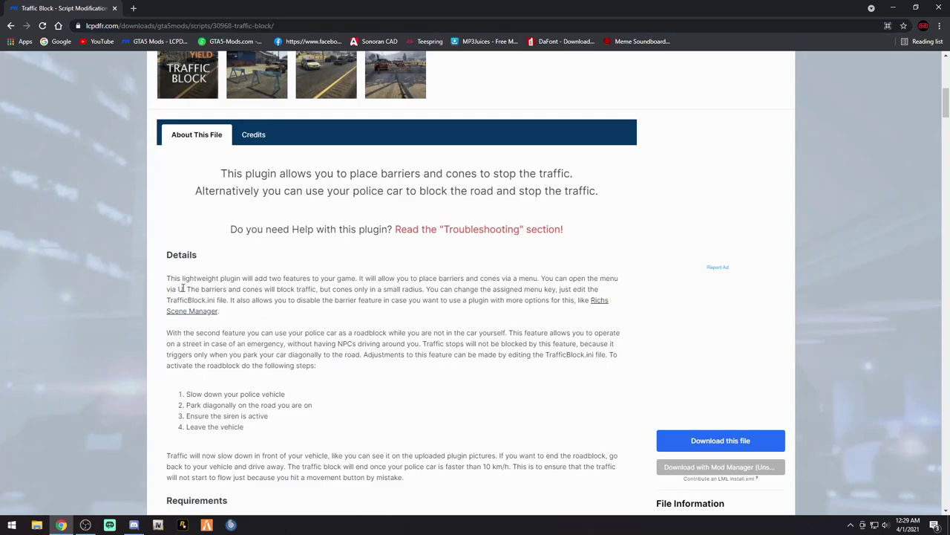
pyautogui.doubleClick(181, 289)
pyautogui.click(709, 440)
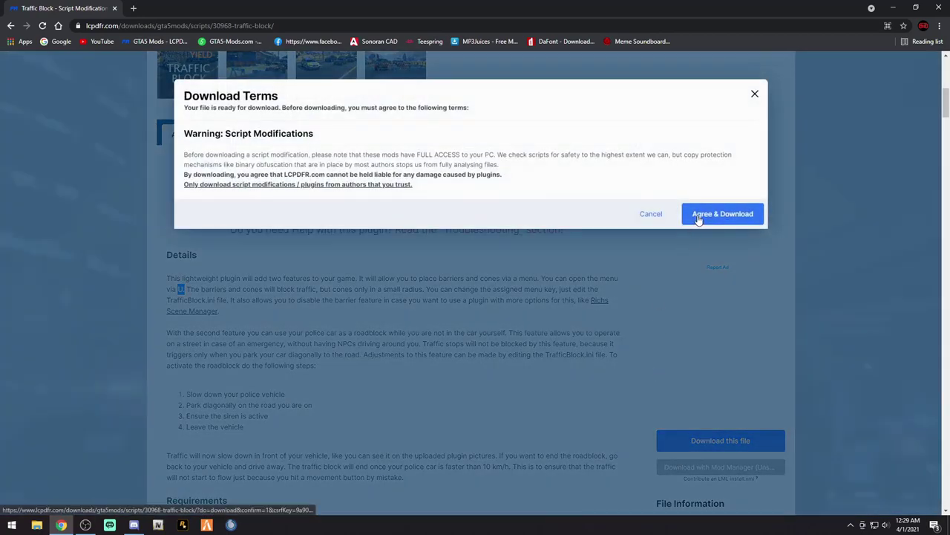
pyautogui.click(698, 219)
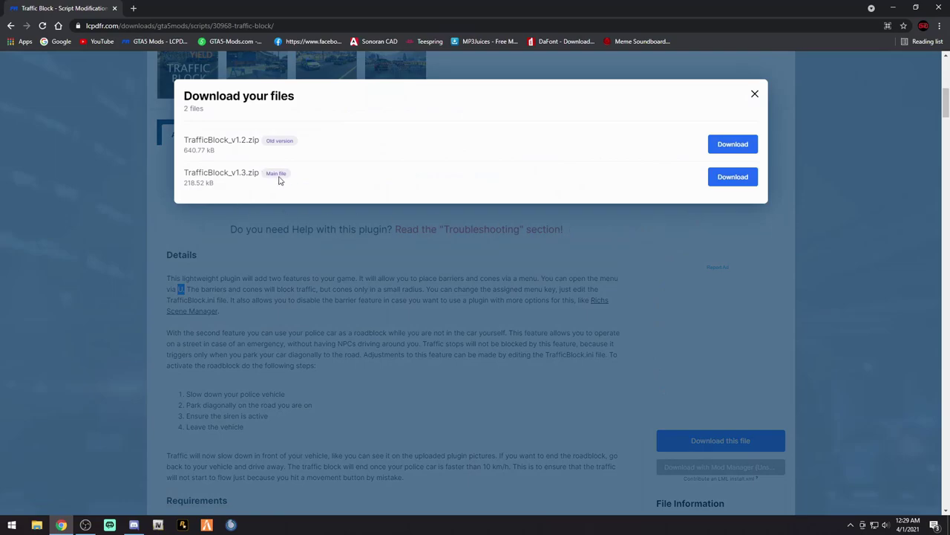
pyautogui.click(733, 177)
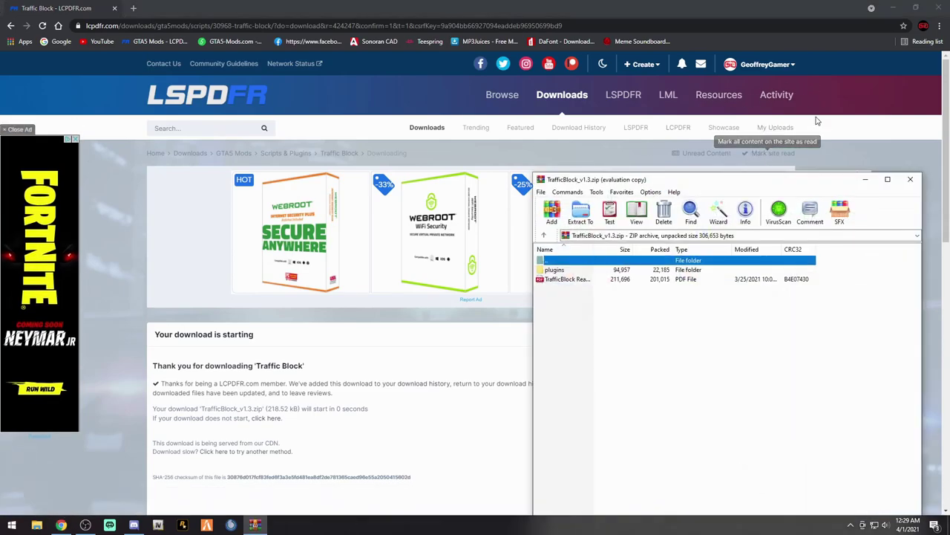
# - Close the browser and arrange a File Explorer window beside the opened TrafficBlock_v1.3.zip archive
pyautogui.click(943, 11)
pyautogui.click(940, 8)
pyautogui.moveTo(744, 186); pyautogui.dragTo(708, 124)
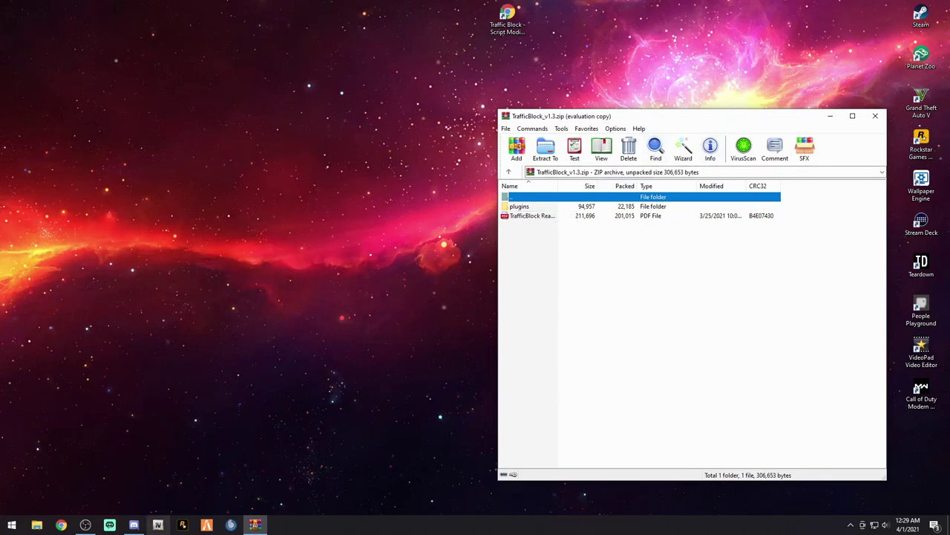
pyautogui.doubleClick(539, 217)
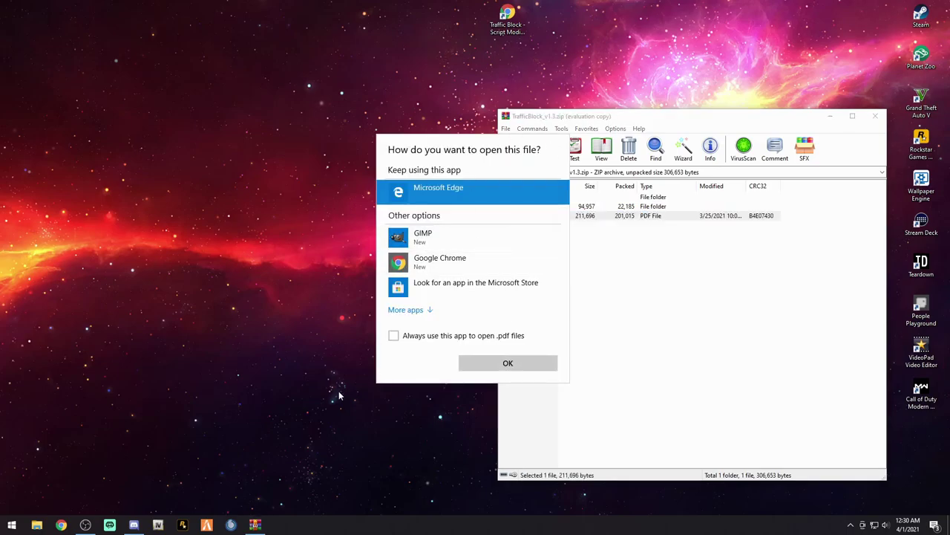
pyautogui.press('Escape')
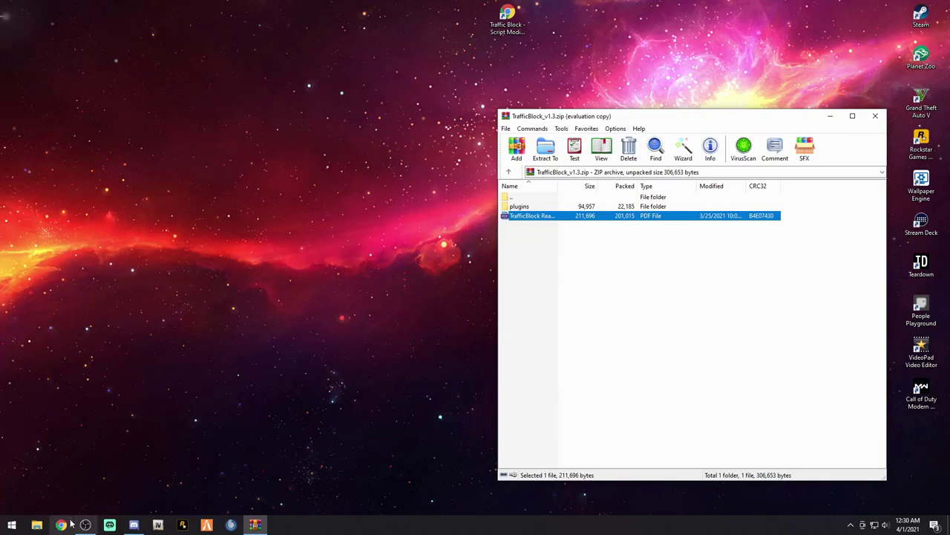
pyautogui.click(37, 524)
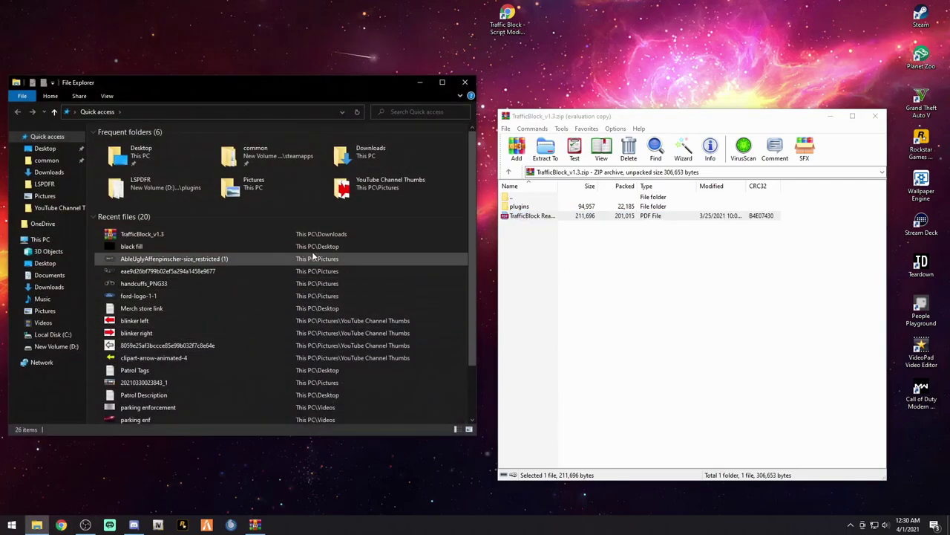
pyautogui.moveTo(706, 122); pyautogui.dragTo(698, 80)
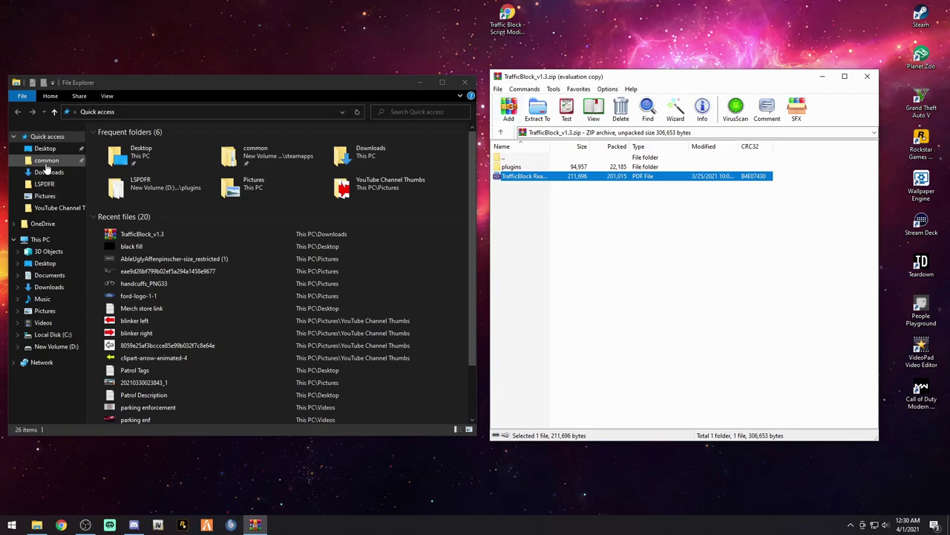
# - Browse to the default Steam games folder at C:\Program Files (x86)\Steam\steamapps\common
pyautogui.click(52, 336)
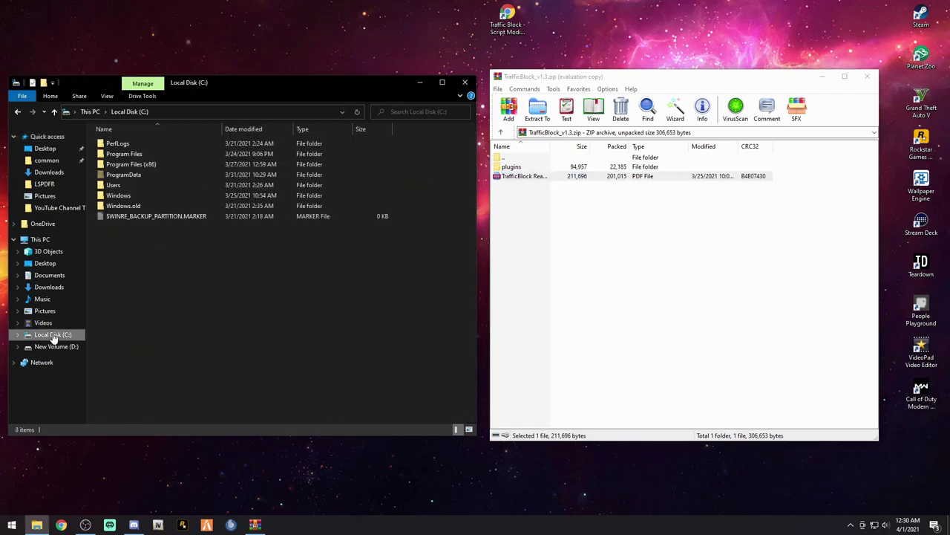
pyautogui.click(124, 167)
pyautogui.doubleClick(124, 167)
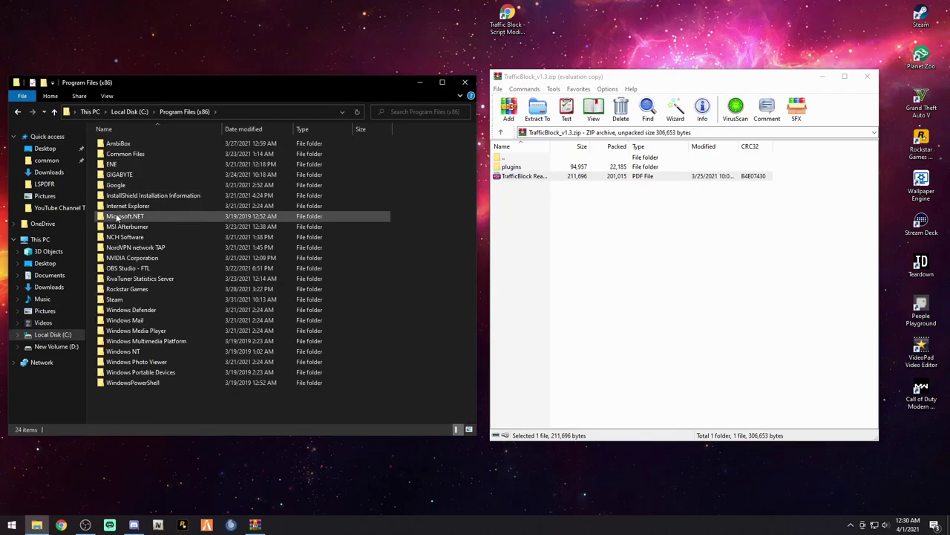
pyautogui.doubleClick(114, 302)
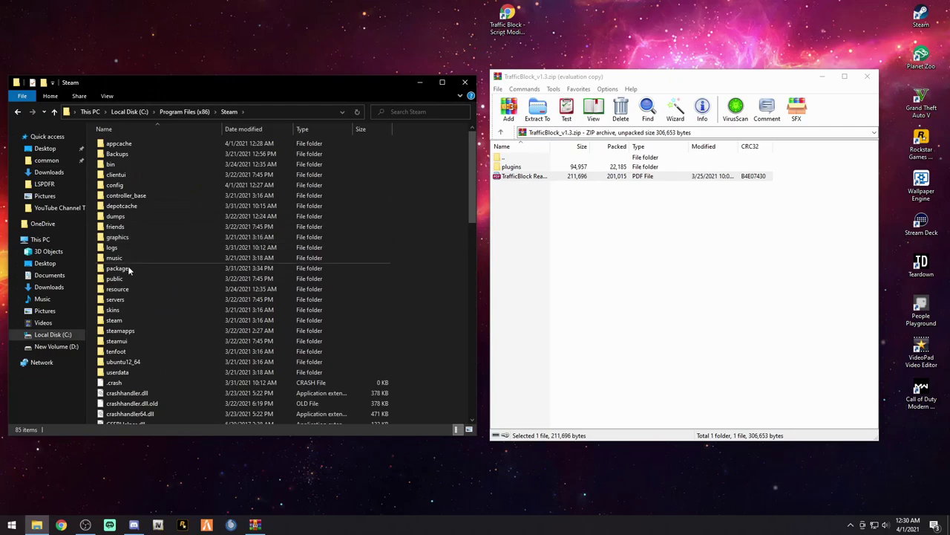
pyautogui.doubleClick(119, 331)
pyautogui.doubleClick(111, 144)
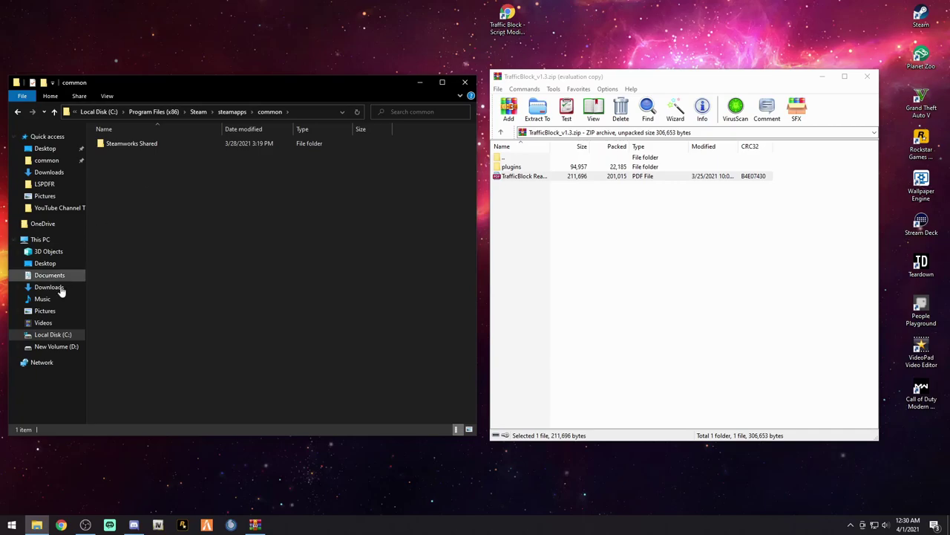
# - Go to the Steam games folder on the D: drive at SteamLibrary\steamapps\common
pyautogui.click(52, 346)
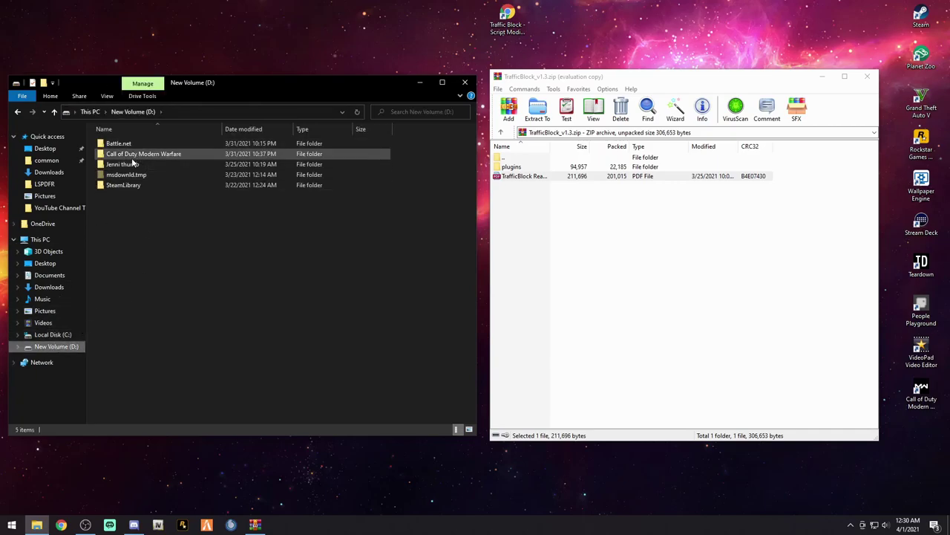
pyautogui.doubleClick(133, 186)
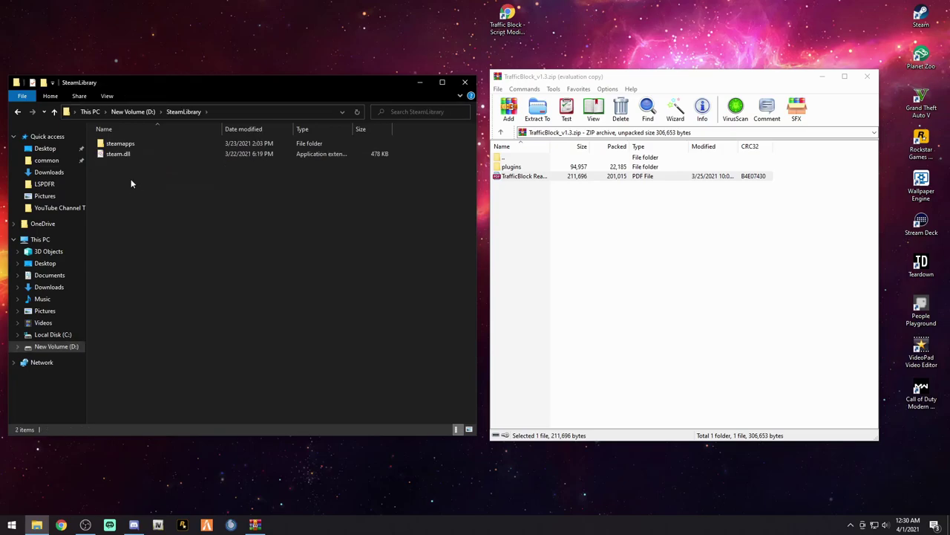
pyautogui.doubleClick(127, 145)
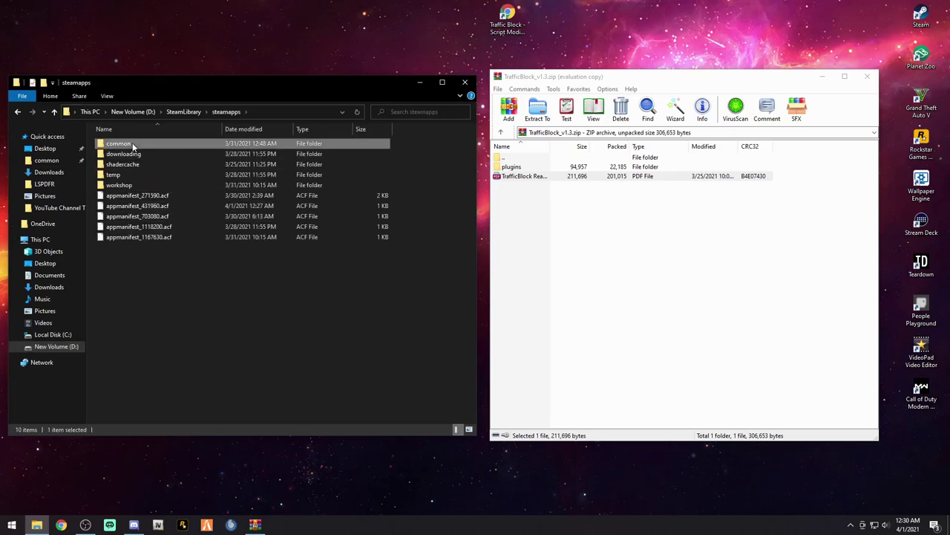
pyautogui.doubleClick(118, 144)
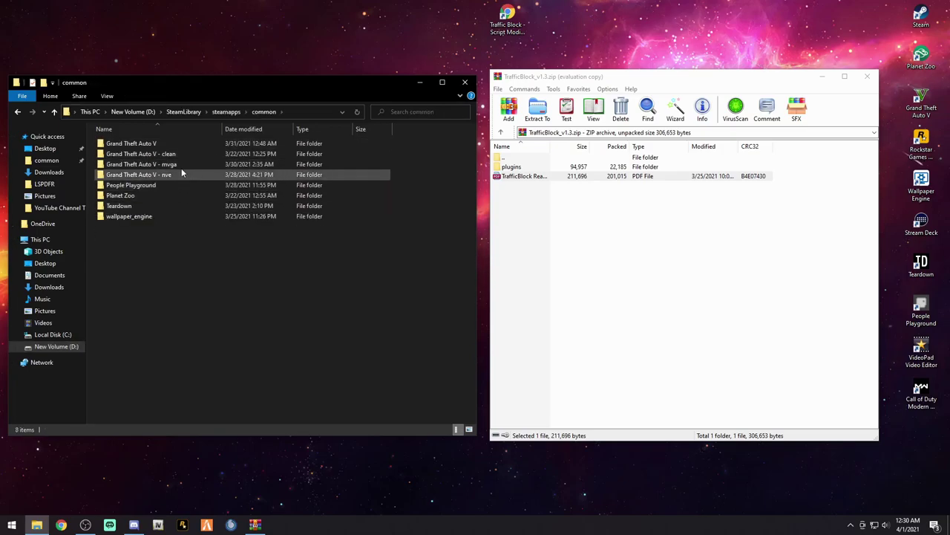
# - Rename the Grand Theft Auto V folder to "Grand Theft Auto V - slrp"
pyautogui.click(171, 143)
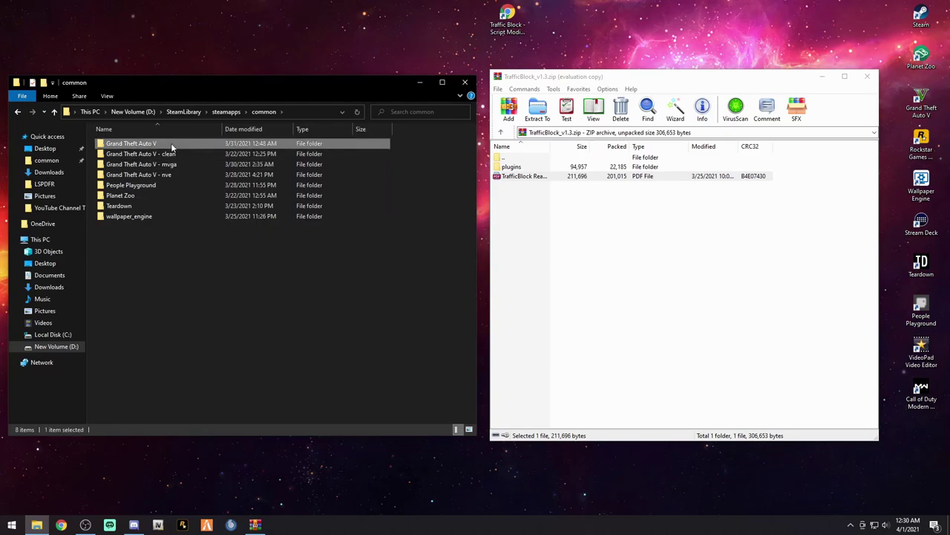
pyautogui.press('F2')
pyautogui.press('End')
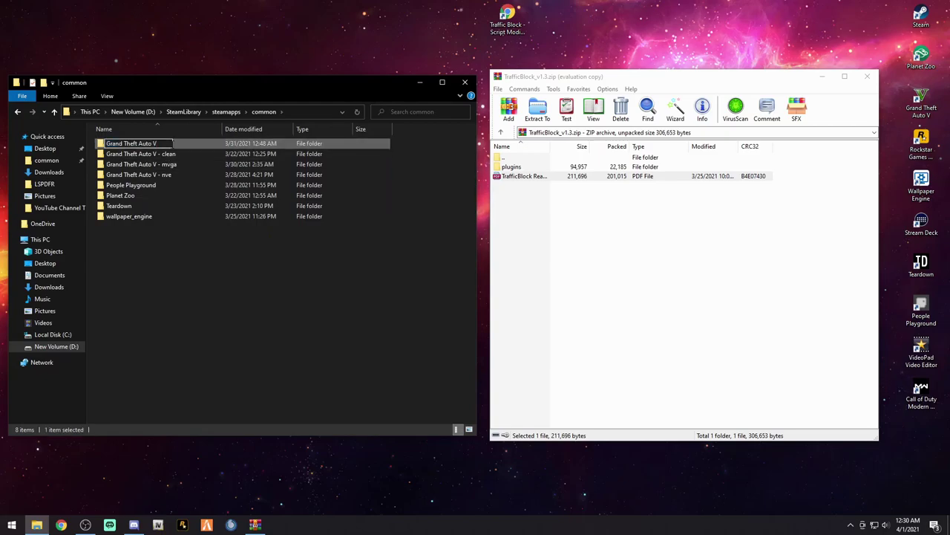
pyautogui.write('- slrp')
pyautogui.press('Return')
# - Rename the "Grand Theft Auto V - mvga" folder to "Grand Theft Auto V"
pyautogui.click(180, 155)
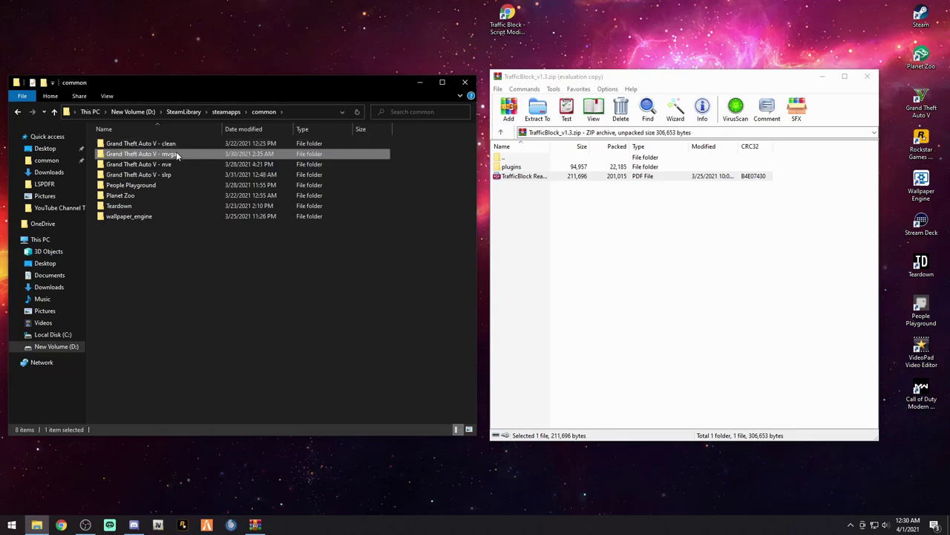
pyautogui.click(179, 155)
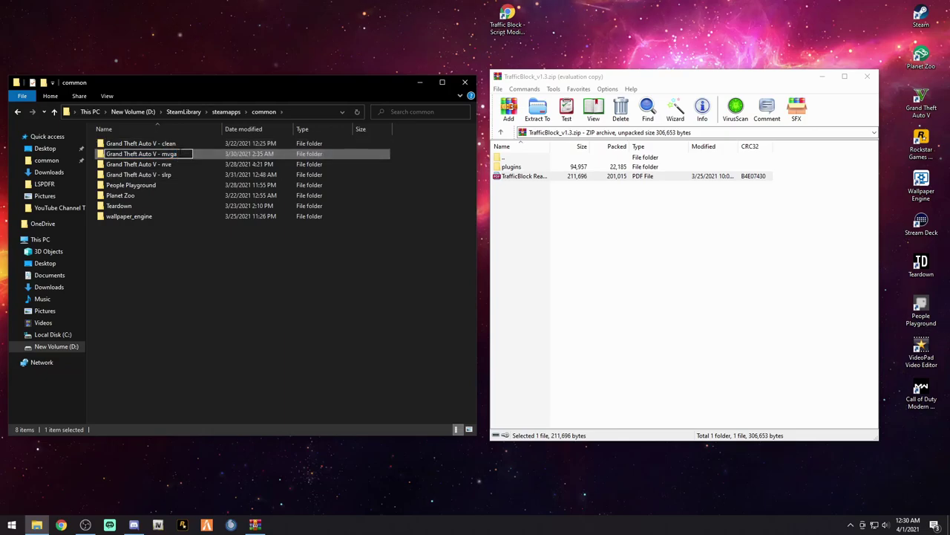
pyautogui.press('End')
pyautogui.press('BackSpace')
pyautogui.press('BackSpace')
pyautogui.press('BackSpace')
pyautogui.press('BackSpace')
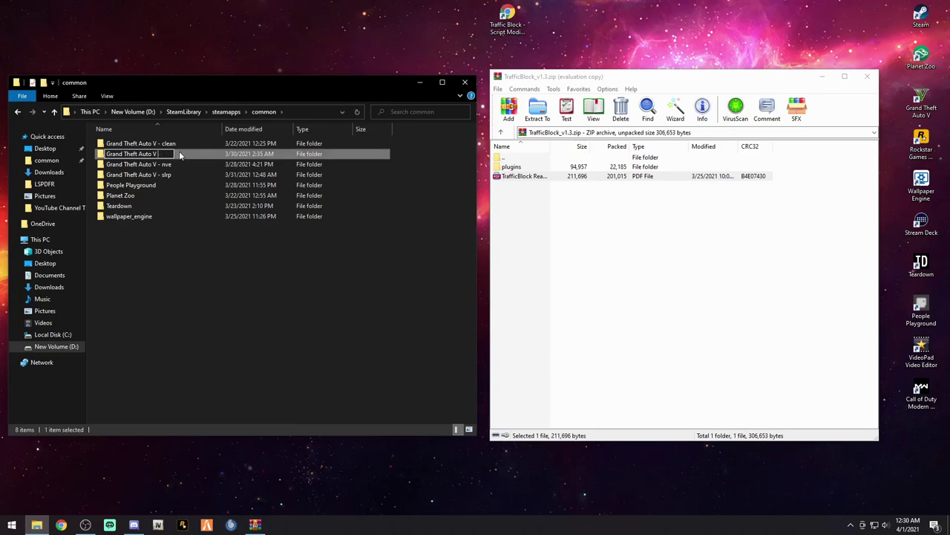
pyautogui.press('Return')
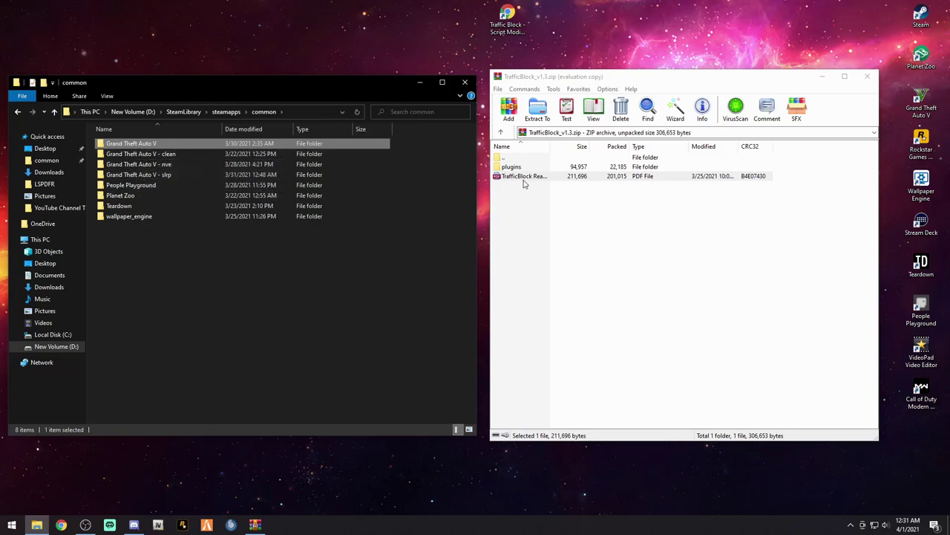
# - Open the Grand Theft Auto V folder and extract the archive's plugins folder into it
pyautogui.click(549, 223)
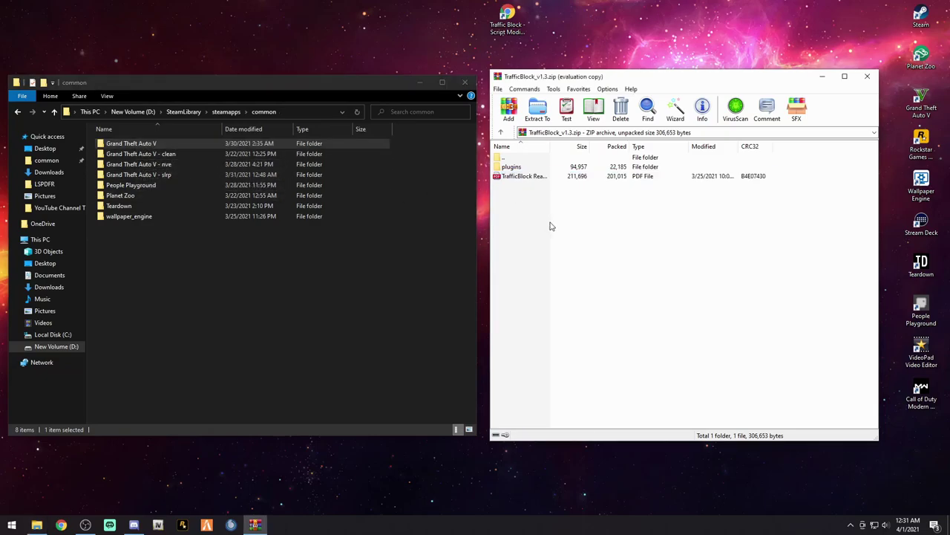
pyautogui.doubleClick(136, 144)
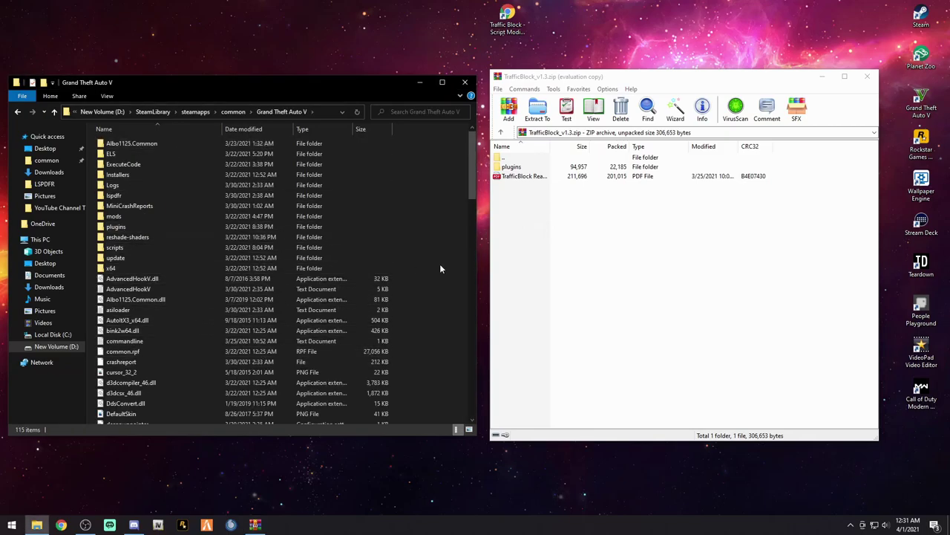
pyautogui.moveTo(476, 281); pyautogui.dragTo(262, 282)
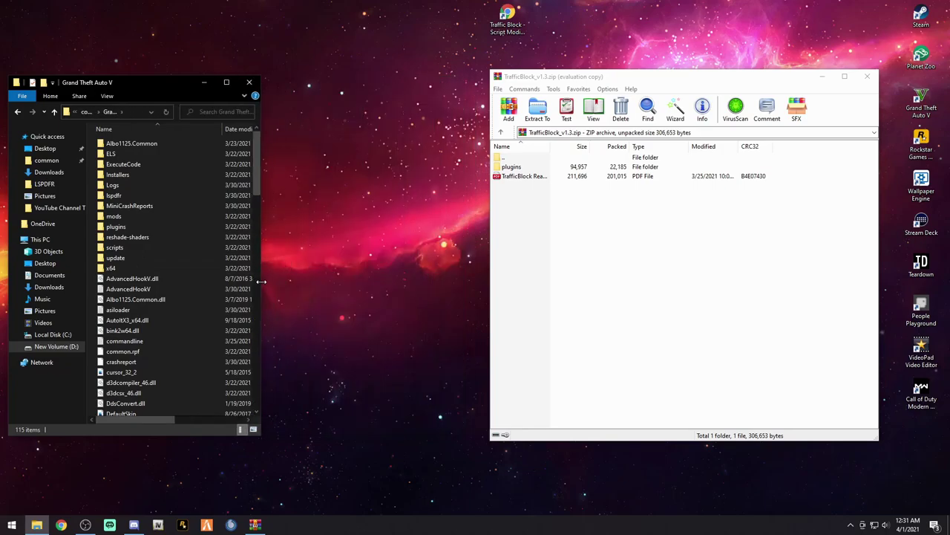
pyautogui.moveTo(261, 281); pyautogui.dragTo(476, 276)
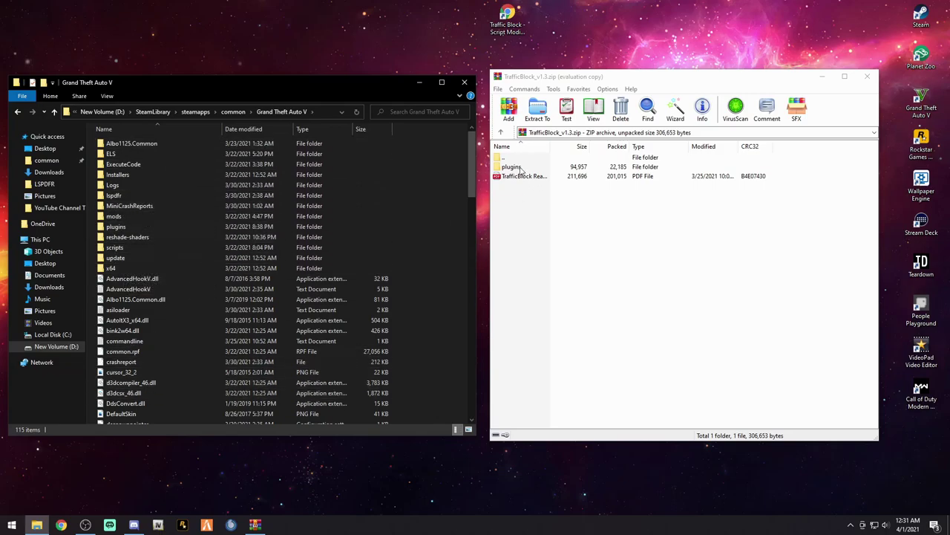
pyautogui.moveTo(518, 170); pyautogui.dragTo(443, 264)
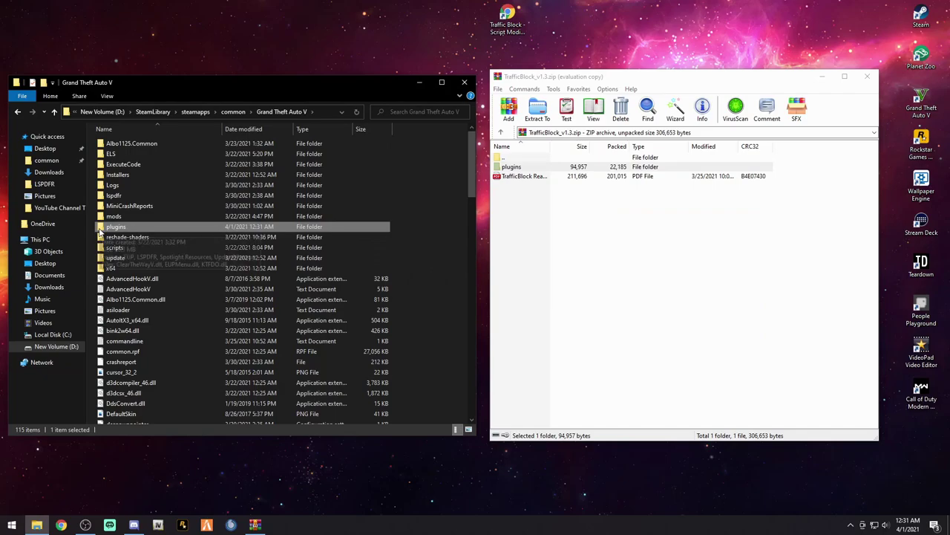
# - Check the game's plugins folder and its LSPDFR subfolder against the contents of the archive's plugins folder
pyautogui.doubleClick(134, 231)
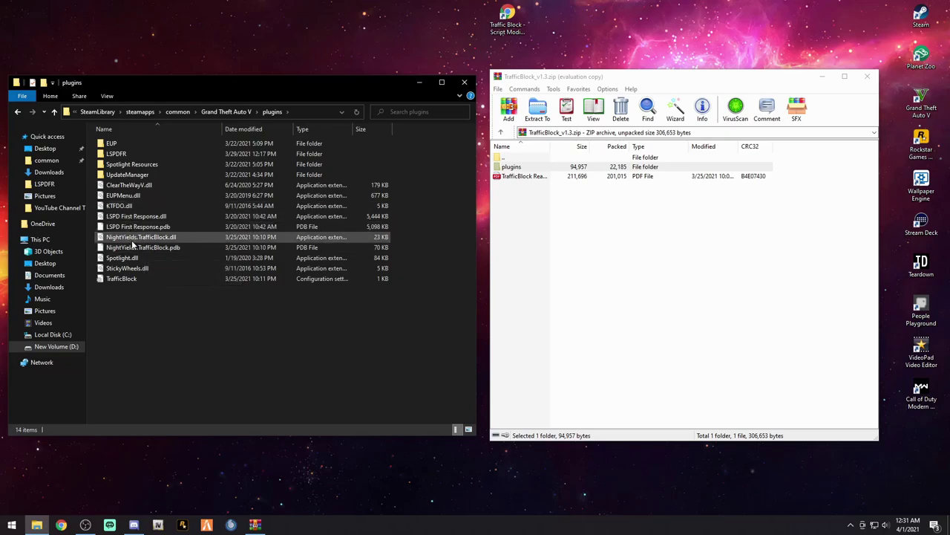
pyautogui.doubleClick(123, 153)
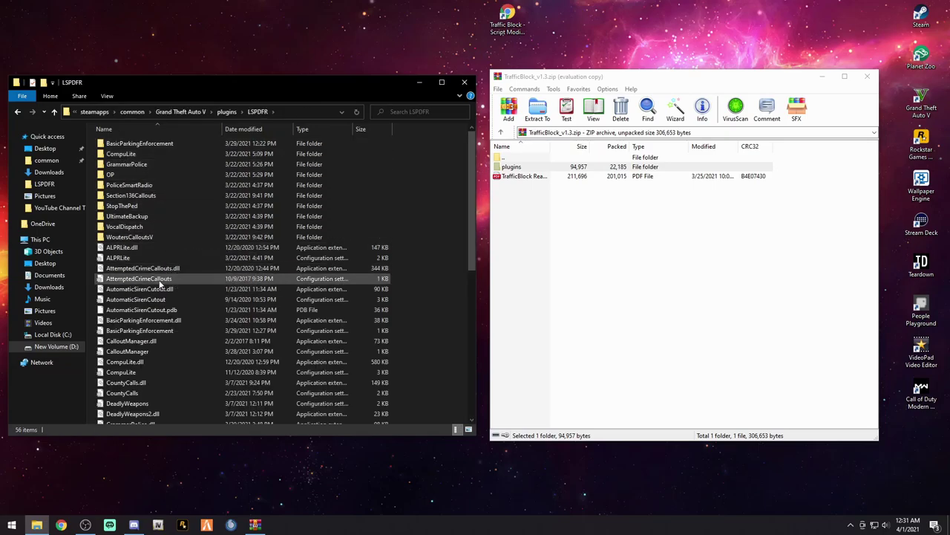
pyautogui.scroll(-2, 164, 304)
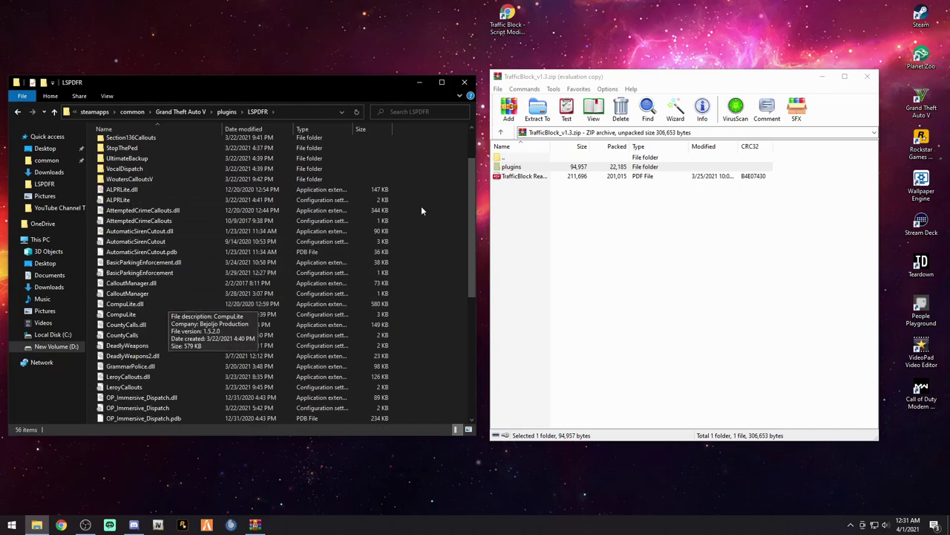
pyautogui.click(510, 169)
pyautogui.doubleClick(510, 169)
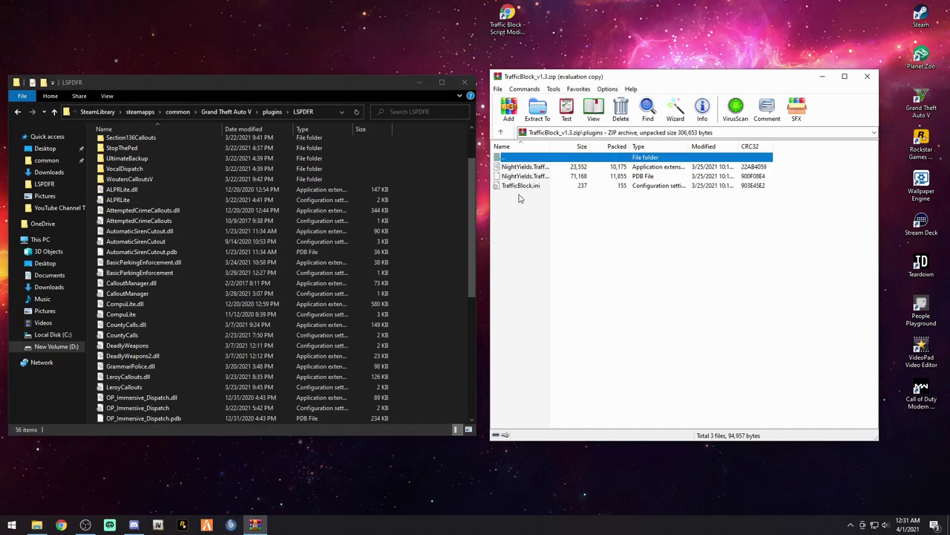
pyautogui.click(196, 82)
pyautogui.hotkey('alt', 'Up')
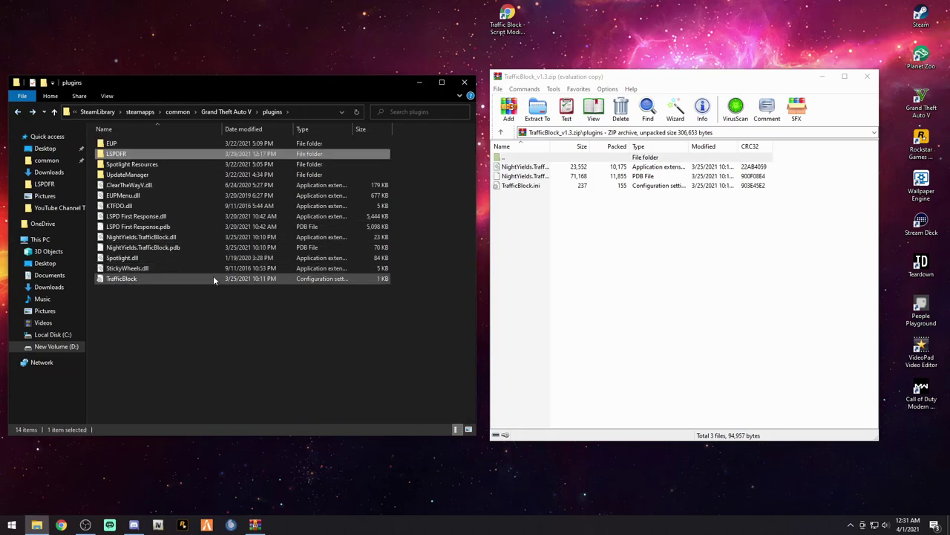
# - Pick out the TrafficBlock configuration file and both NightYields.TrafficBlock files in the plugins folder to check the installation, and close the archive
pyautogui.keyDown('ctrl'); pyautogui.click(113, 278); pyautogui.keyUp('ctrl')
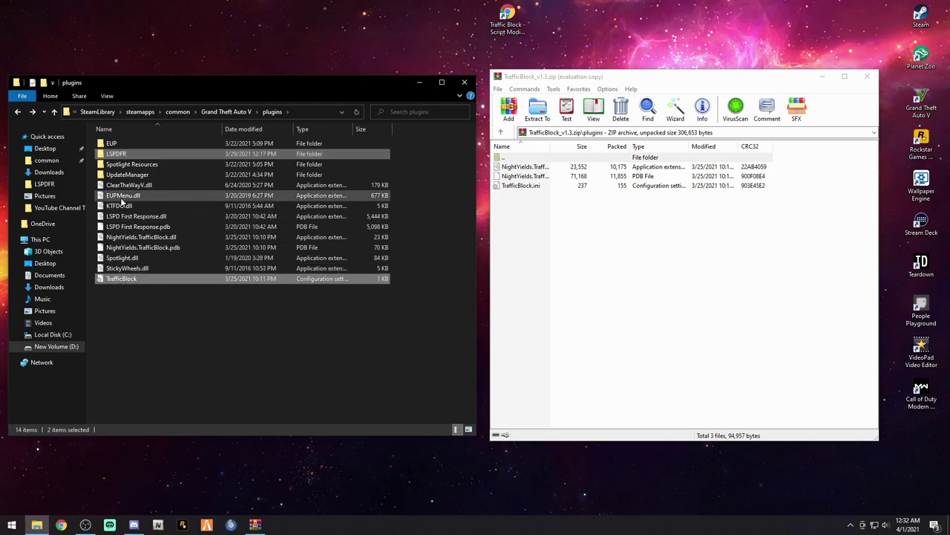
pyautogui.keyDown('ctrl'); pyautogui.click(129, 238); pyautogui.keyUp('ctrl')
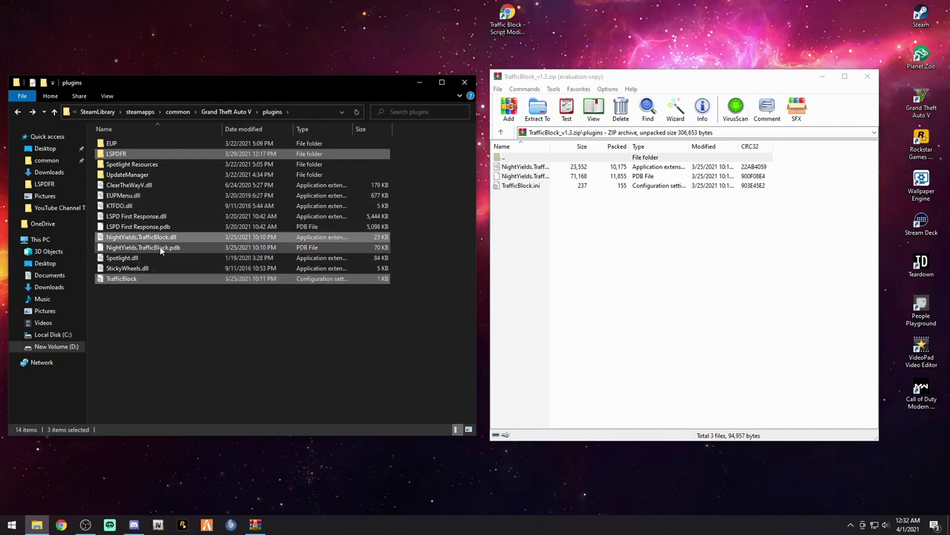
pyautogui.keyDown('ctrl'); pyautogui.click(159, 246); pyautogui.keyUp('ctrl')
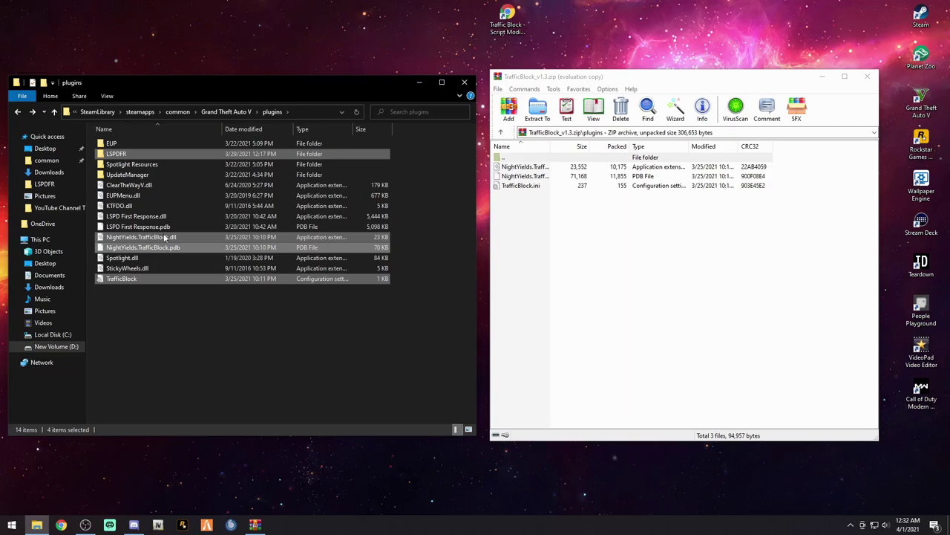
pyautogui.keyDown('ctrl'); pyautogui.click(118, 153); pyautogui.keyUp('ctrl')
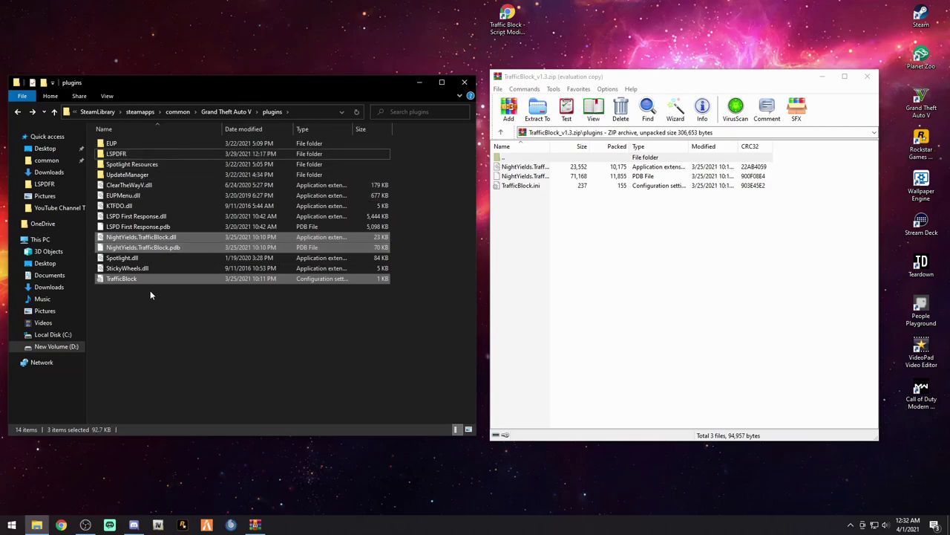
pyautogui.rightClick(173, 246)
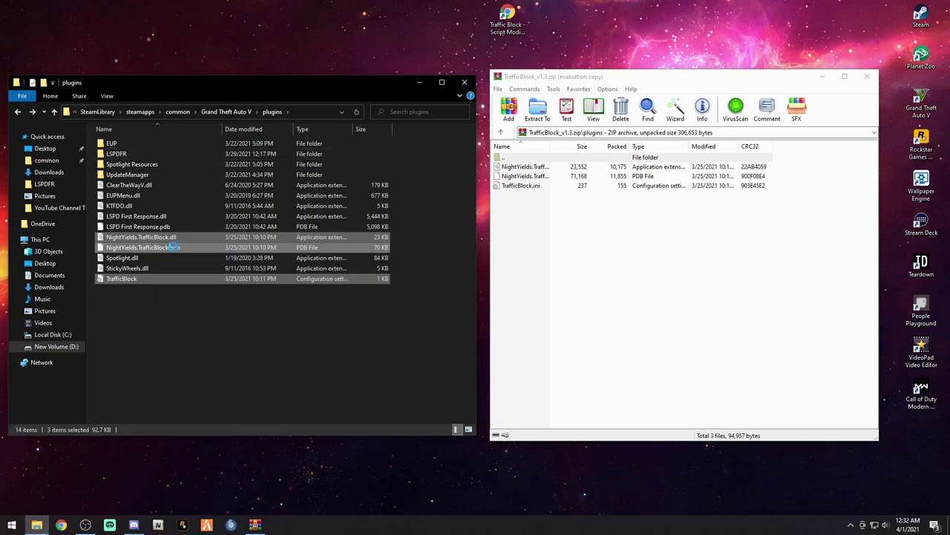
pyautogui.click(415, 394)
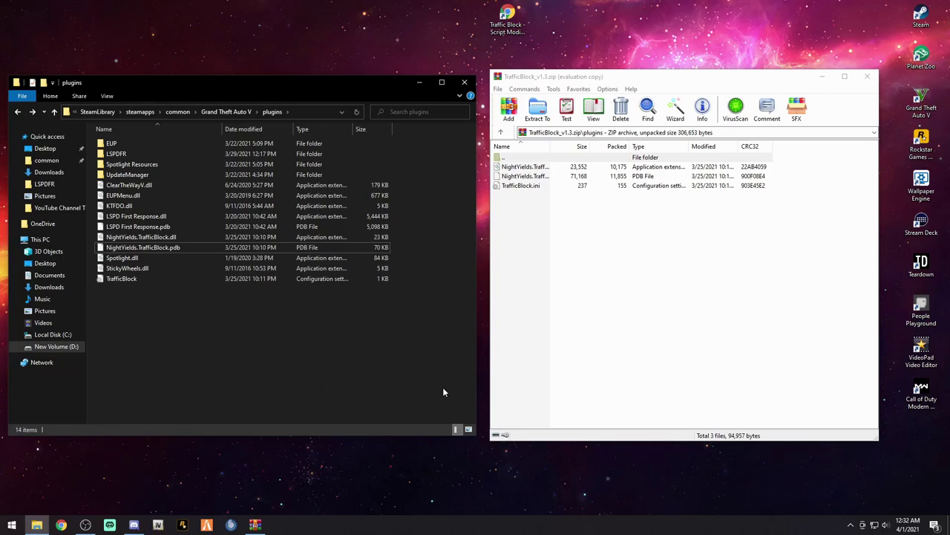
pyautogui.click(864, 78)
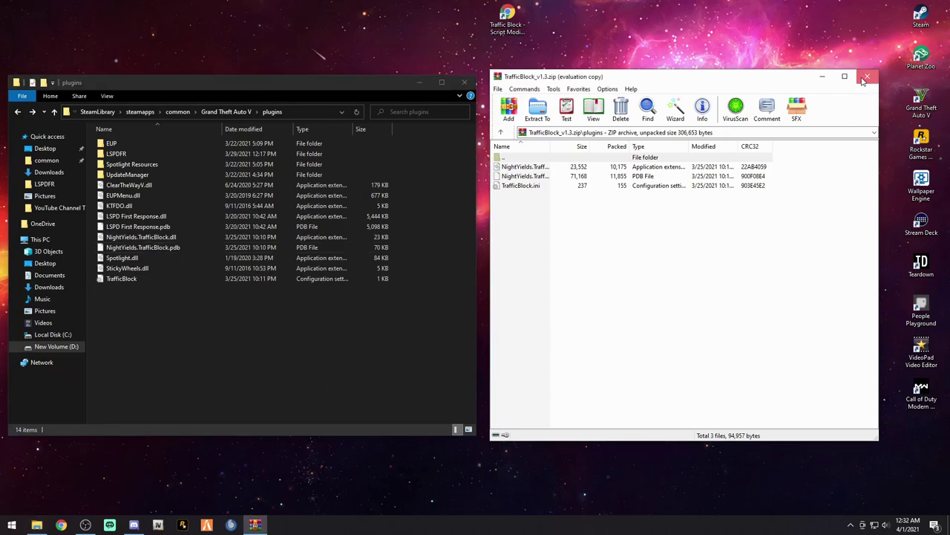
# - Set the BarrierMenu key to R in the TrafficBlock configuration file, save it, and close the file and the game folder
pyautogui.doubleClick(122, 281)
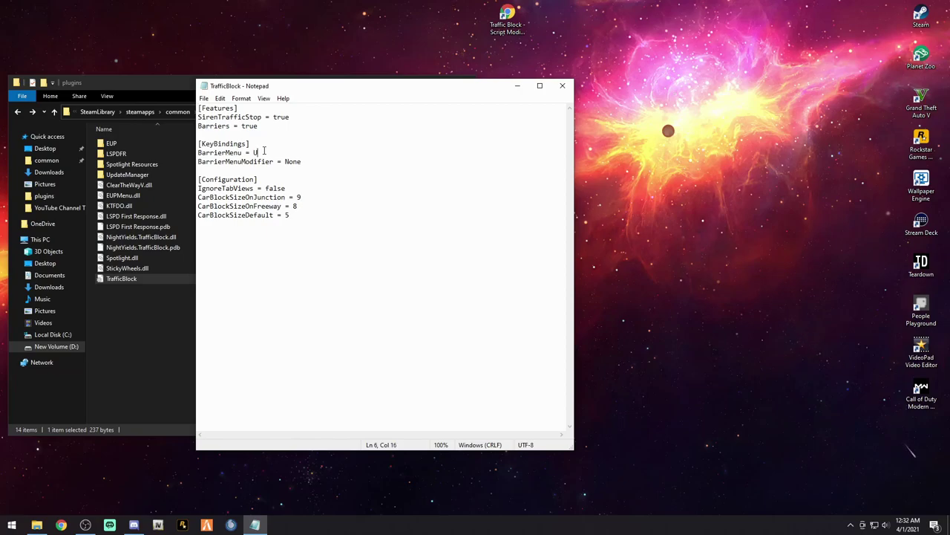
pyautogui.press('BackSpace')
pyautogui.write('R')
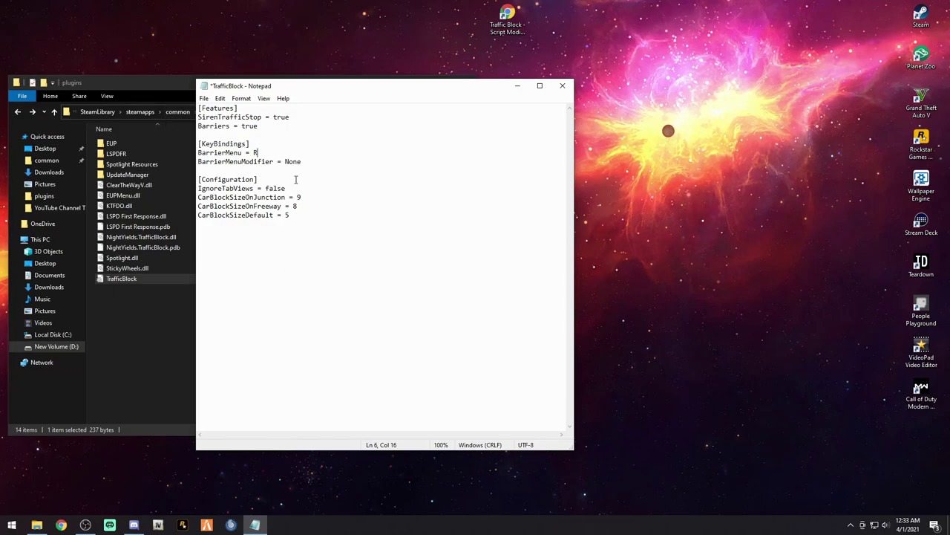
pyautogui.click(204, 99)
pyautogui.click(219, 143)
pyautogui.click(562, 85)
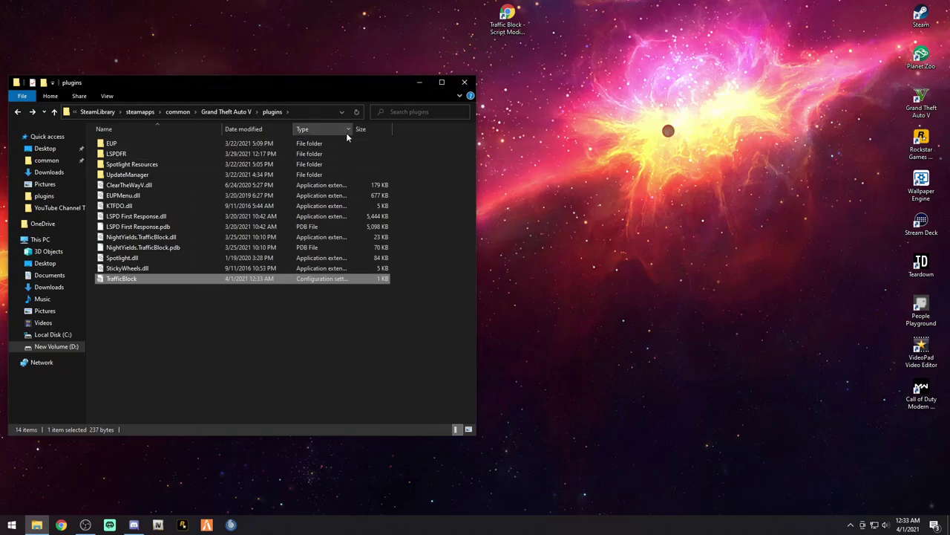
pyautogui.click(18, 111)
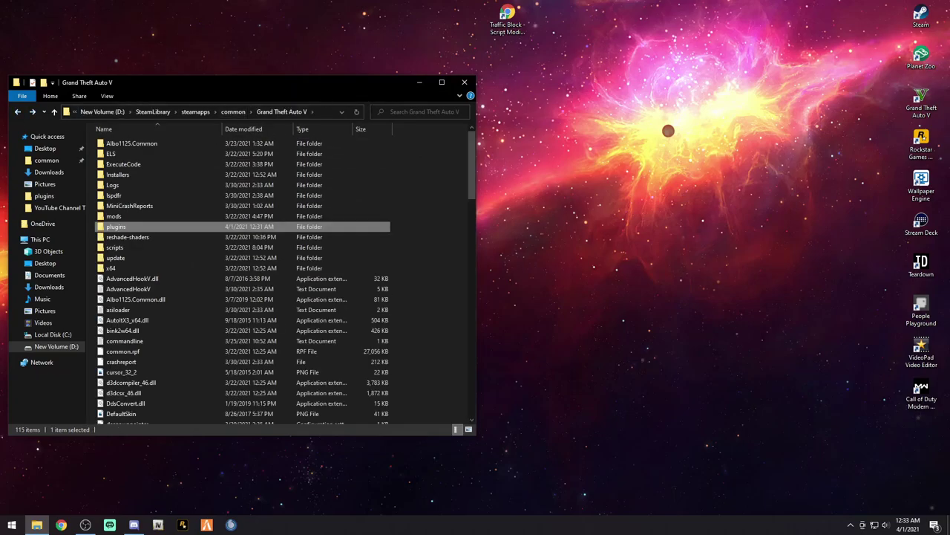
pyautogui.click(464, 83)
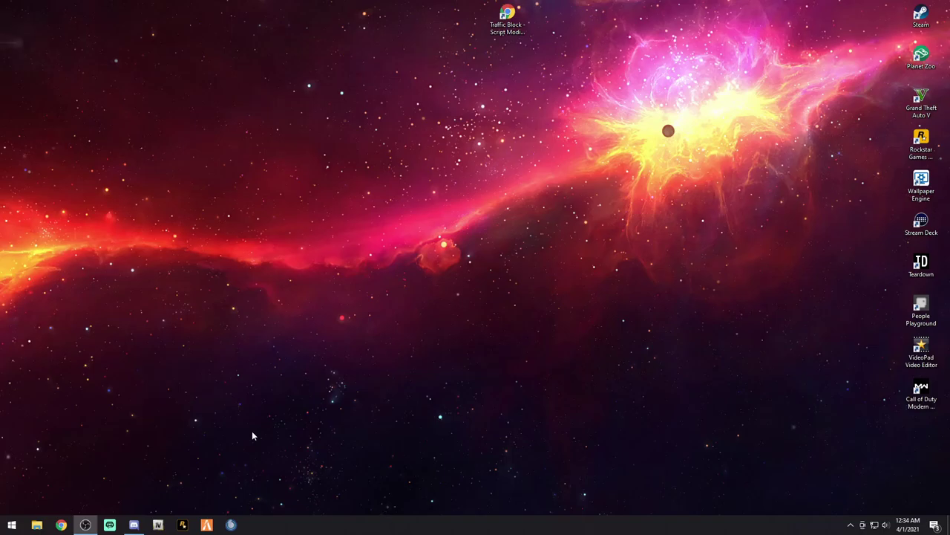
# - Open RAGE Plugin Hook's settings, choose to load these plugins on startup with all plugins checked, including NightYields TrafficBlock, and launch the game
pyautogui.click(185, 525)
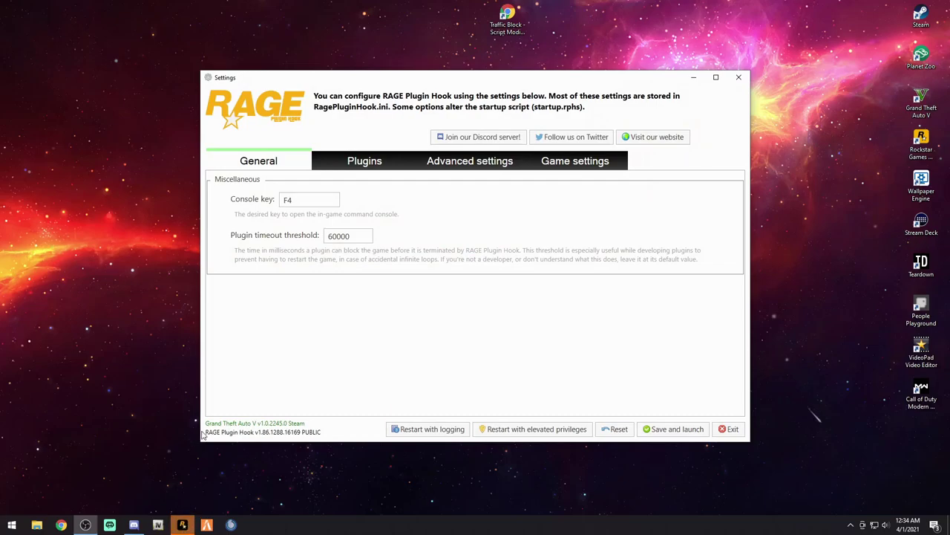
pyautogui.click(361, 163)
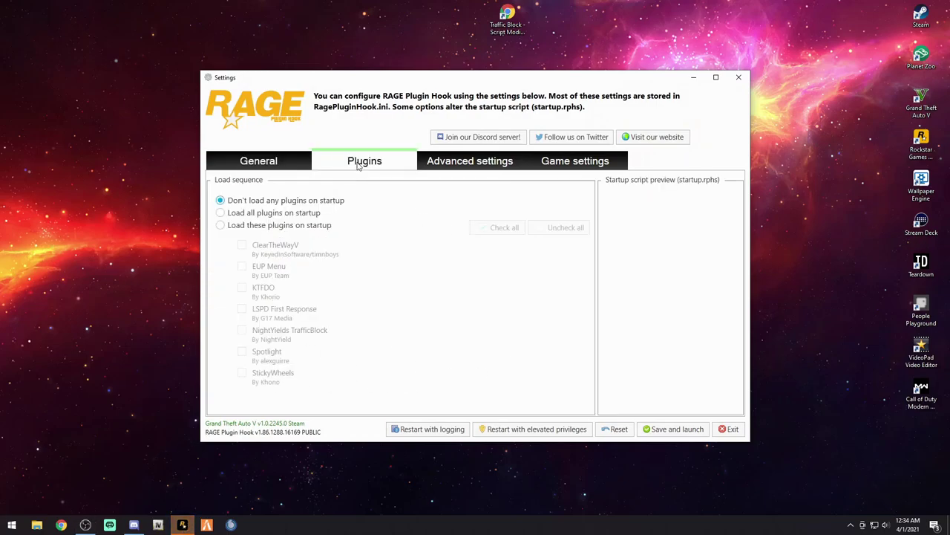
pyautogui.click(219, 212)
pyautogui.click(221, 227)
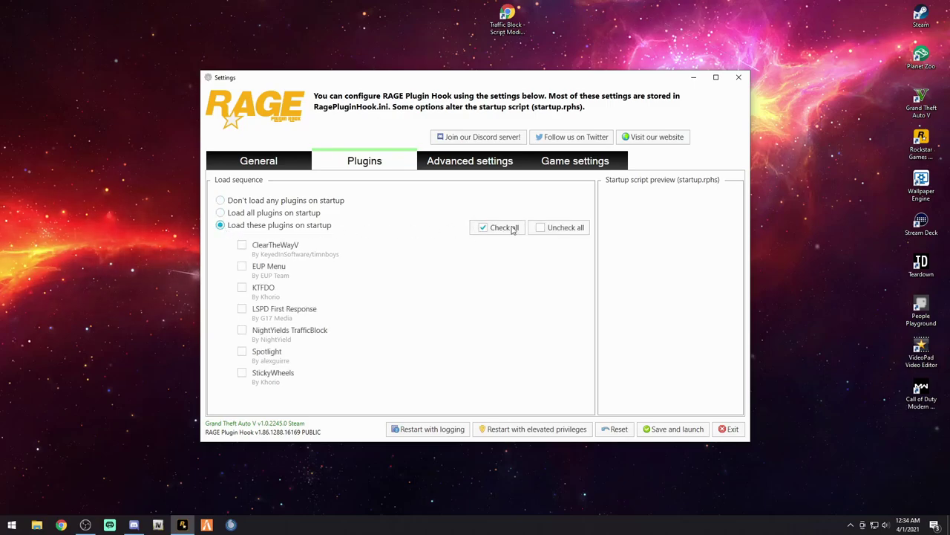
pyautogui.click(484, 227)
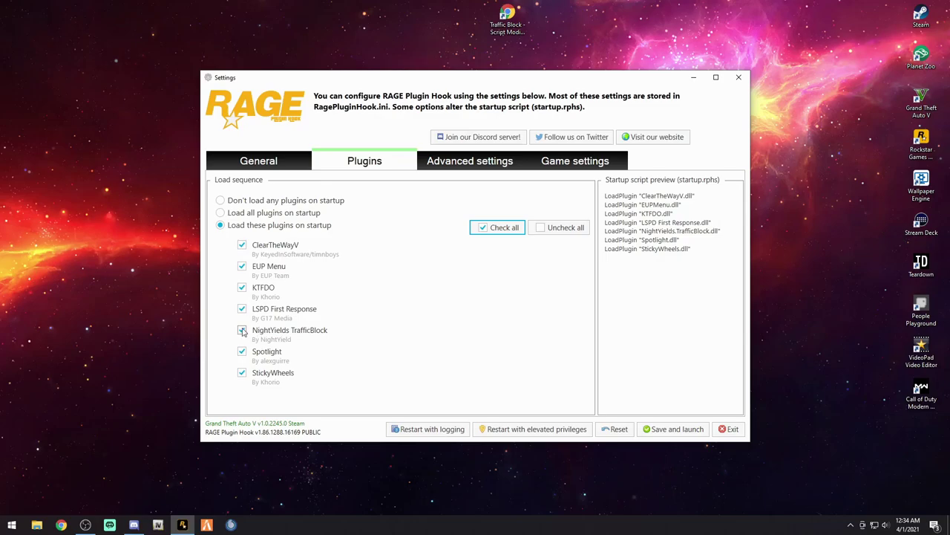
pyautogui.click(669, 429)
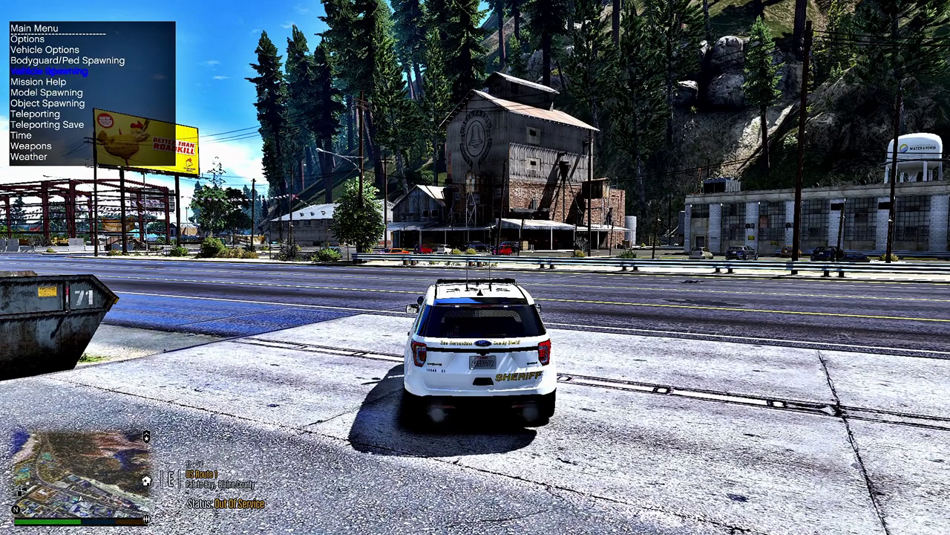
# - Look through the sheriff SUV's Vehicle Options and Vehicle Mod Menu in the trainer, and leave the menus
pyautogui.press('Down')
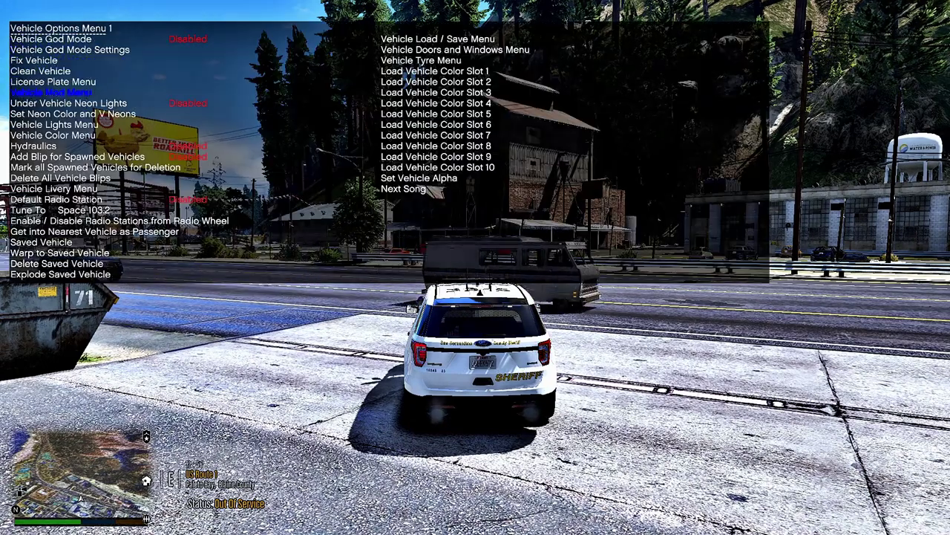
pyautogui.press('Right')
pyautogui.press('Left')
pyautogui.press('Down')
pyautogui.press('Down')
pyautogui.press('Down')
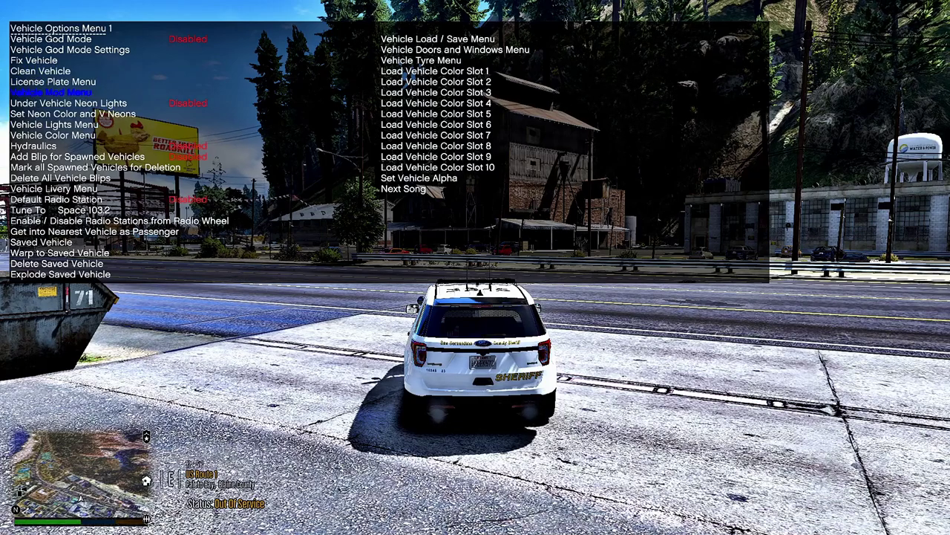
pyautogui.press('Return')
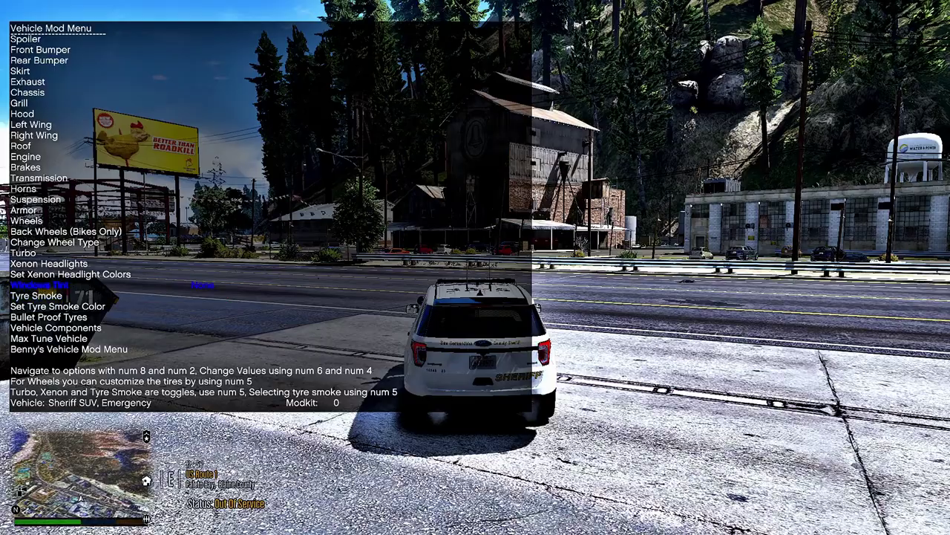
pyautogui.press('BackSpace')
pyautogui.press('BackSpace')
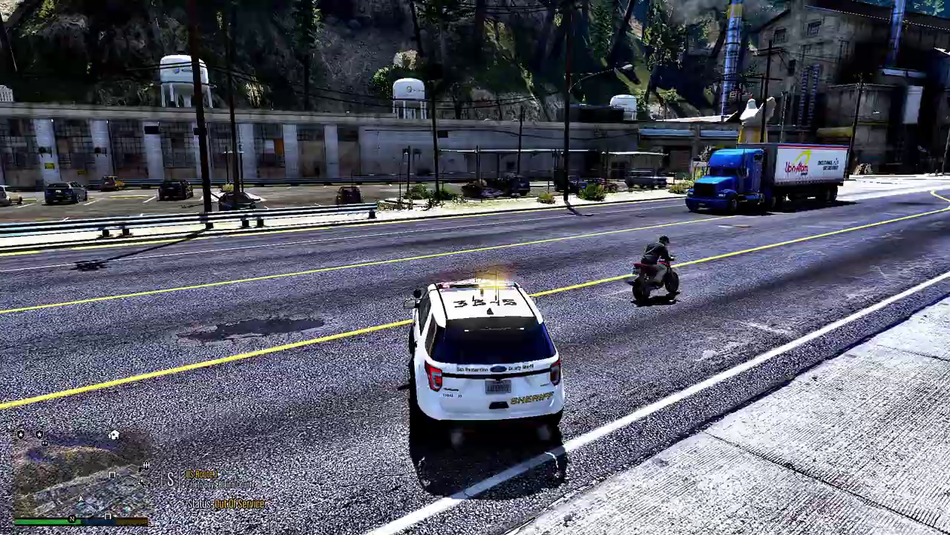
# - Get out of the sheriff SUV stopped across the road
pyautogui.press('f')
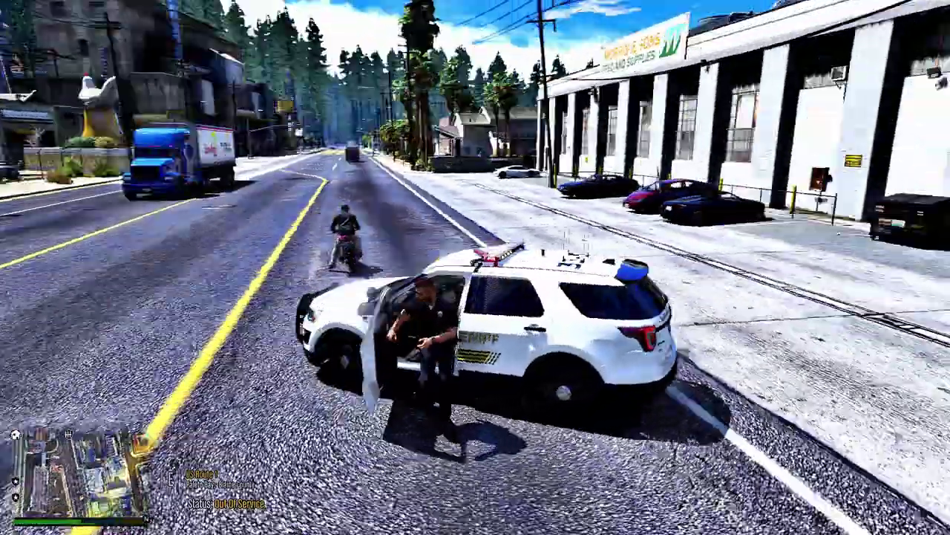